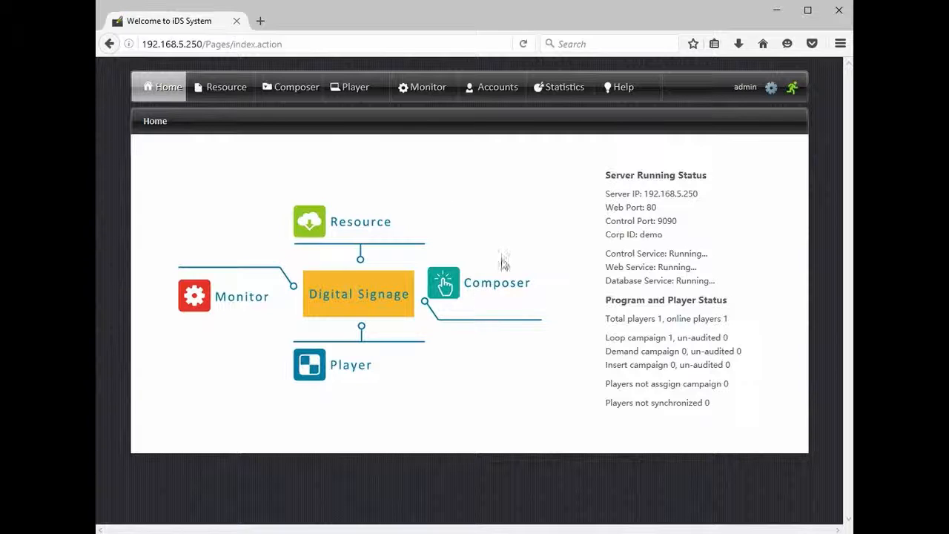
Step: Create a new loop campaign named 2by1demo in the Composer
left_click(484, 287)
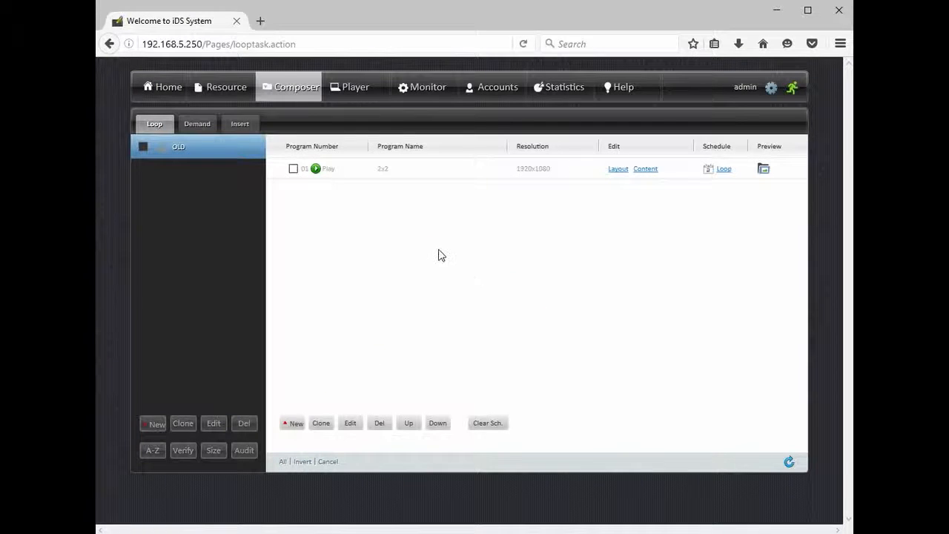
left_click(154, 425)
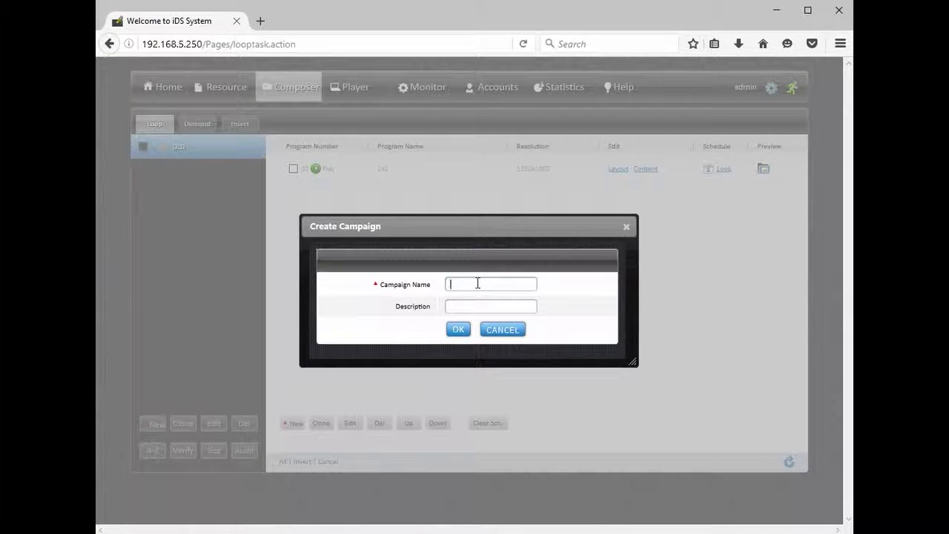
type("2by1demo")
left_click(456, 329)
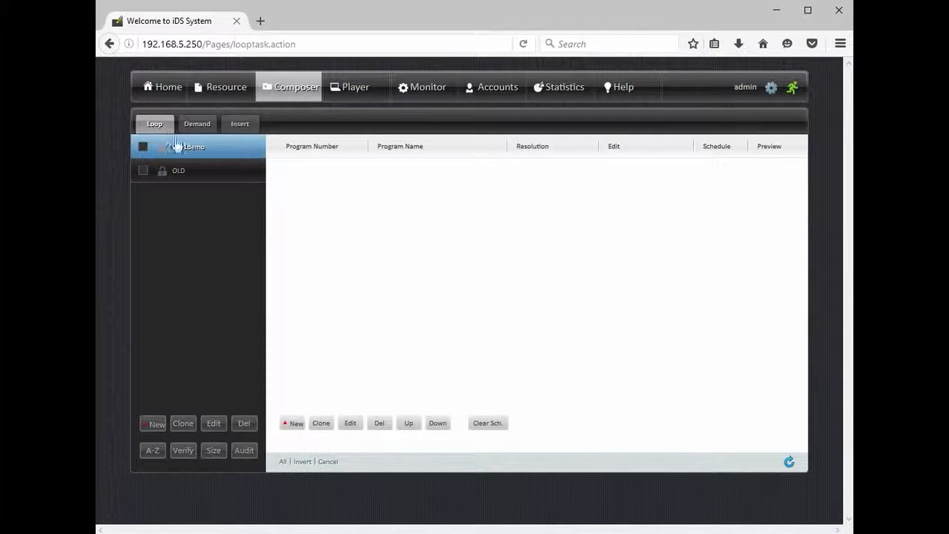
Step: Add a program named 2by1Breakfast to the 2by1demo campaign, with the Empty template and 1920x1080 resolution
left_click(295, 424)
left_click(470, 256)
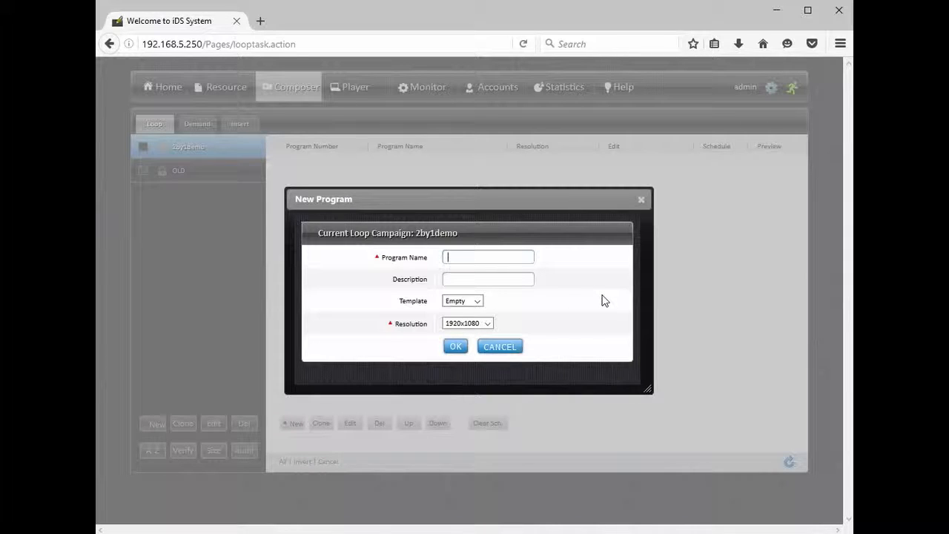
type("2by1Breakfast")
left_click(455, 346)
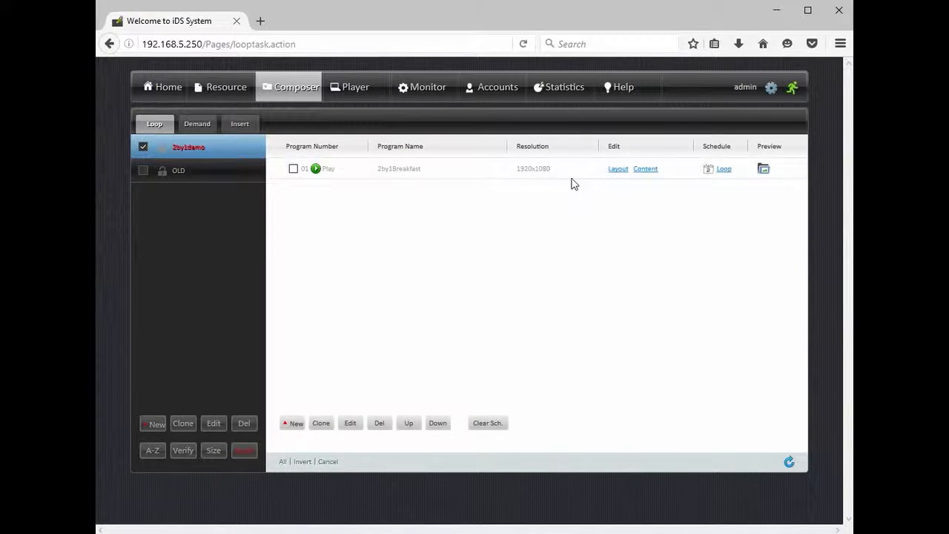
Step: In the 2by1Breakfast layout, add an image region covering the full 1920 x 1080 canvas and name it BackGround
left_click(619, 171)
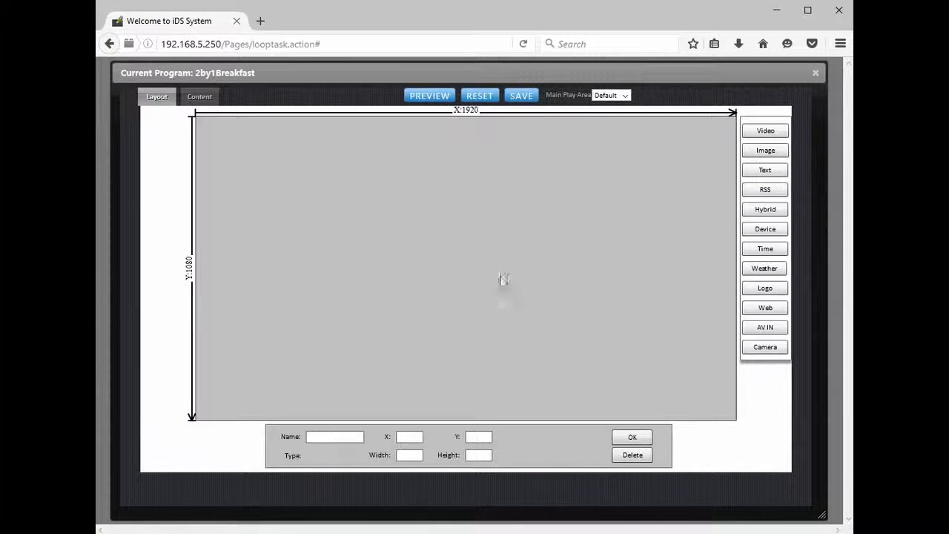
left_click(765, 151)
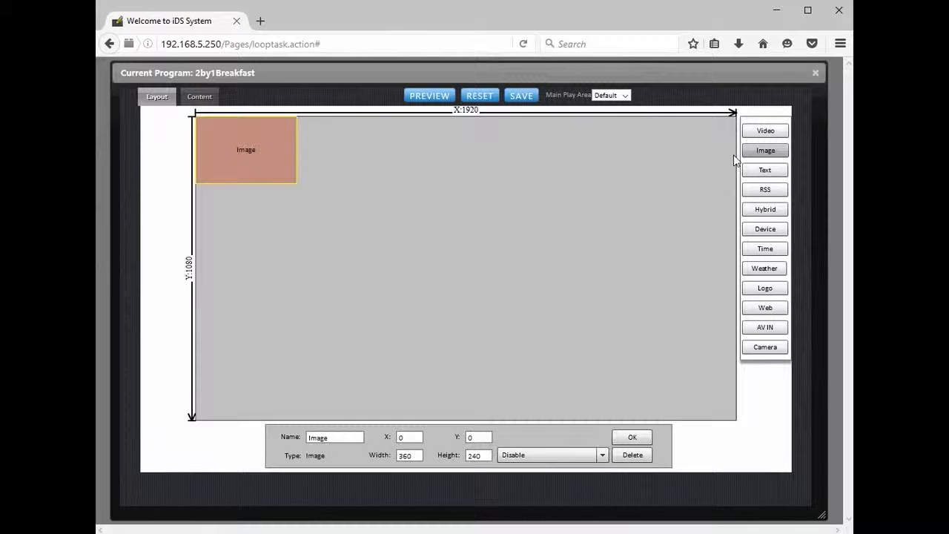
left_click_drag(294, 181, 742, 437)
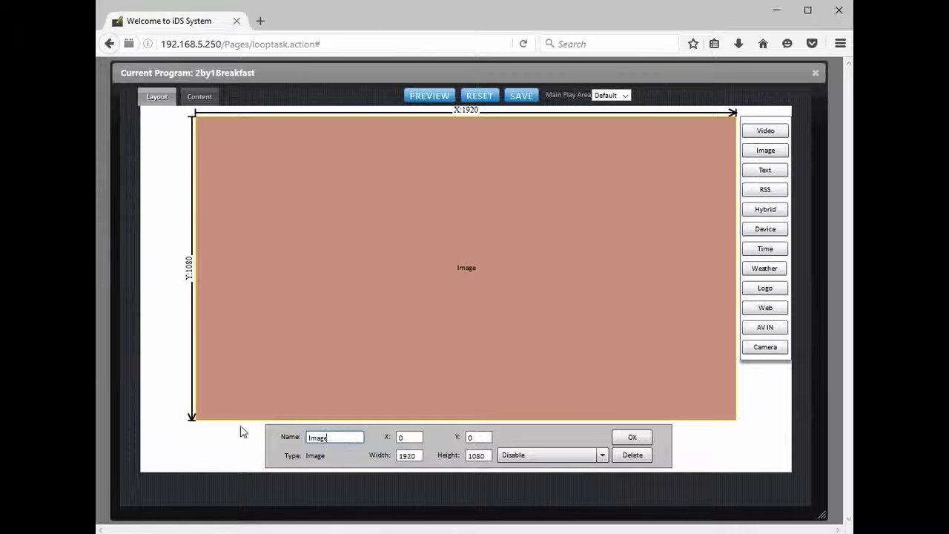
left_click_drag(337, 439, 287, 438)
type("B")
type("ackGrnd")
type("nd")
left_click(632, 437)
Step: Assign the single-screen mall picture as the reference background of the BackGround region
right_click(473, 239)
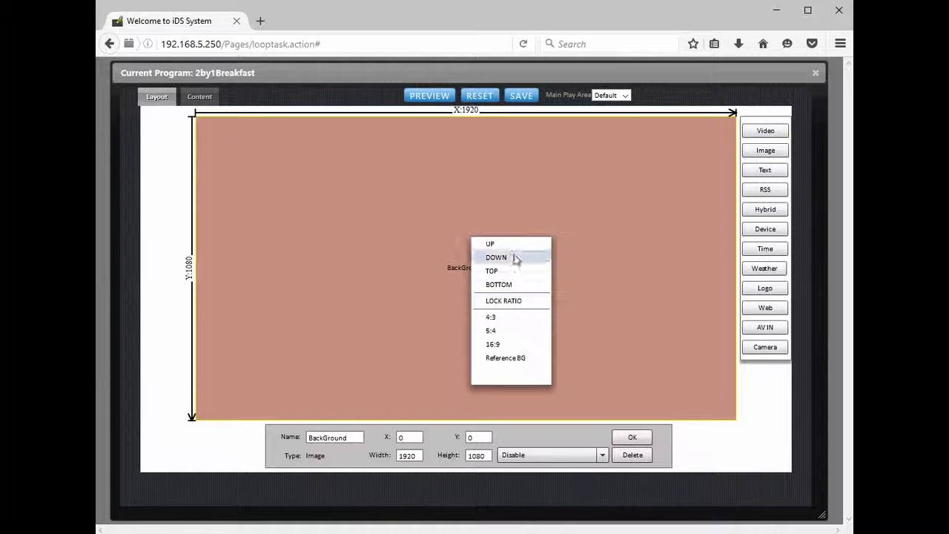
left_click(506, 357)
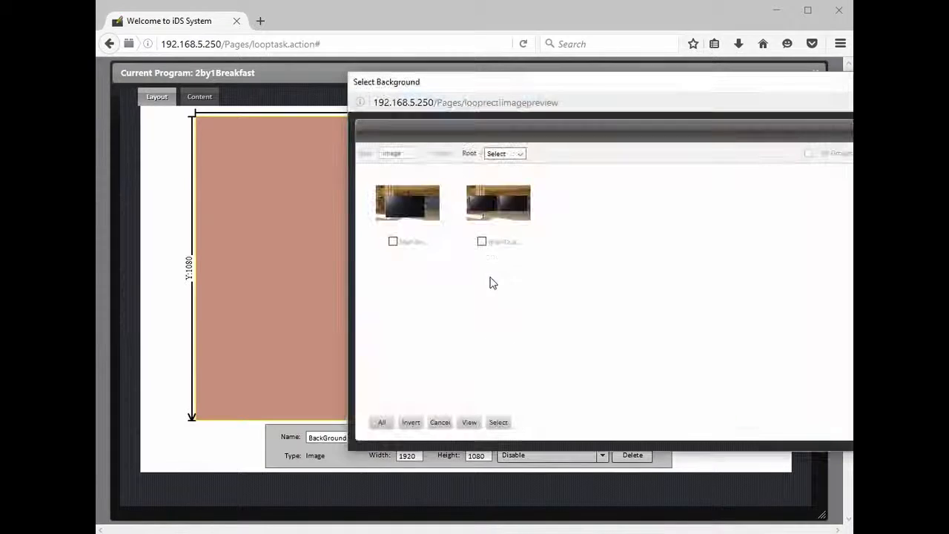
left_click(393, 241)
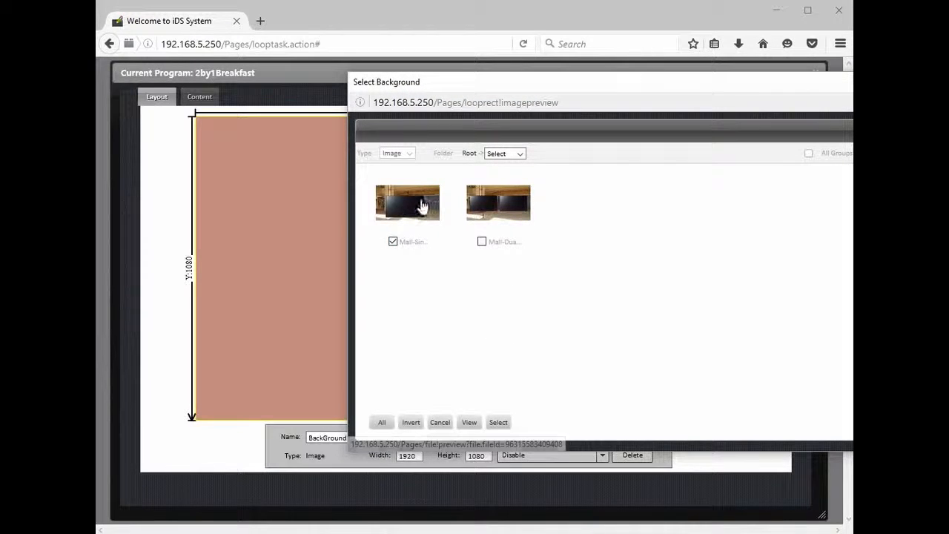
left_click(499, 424)
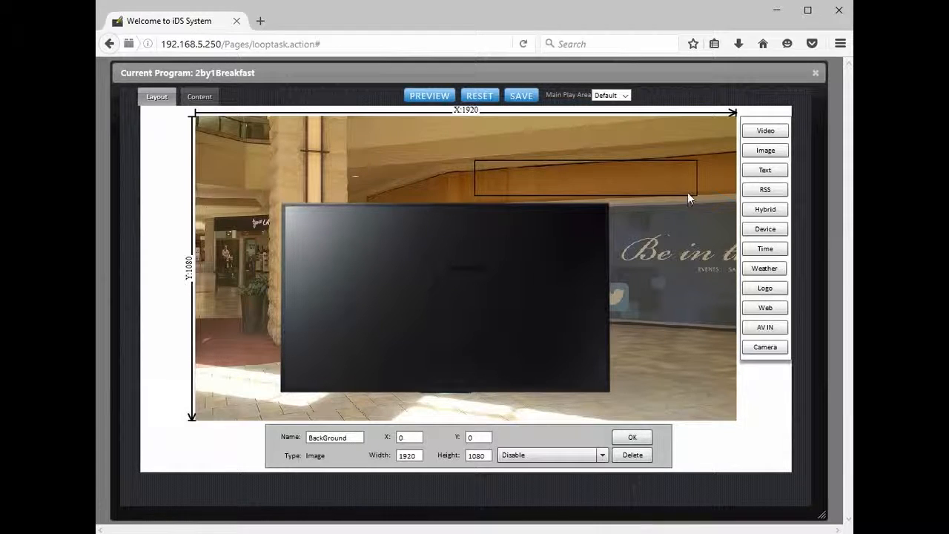
Step: Add a video region fitted over the pictured screen, about 1152 x 659 at X 316, Y 316
left_click(765, 131)
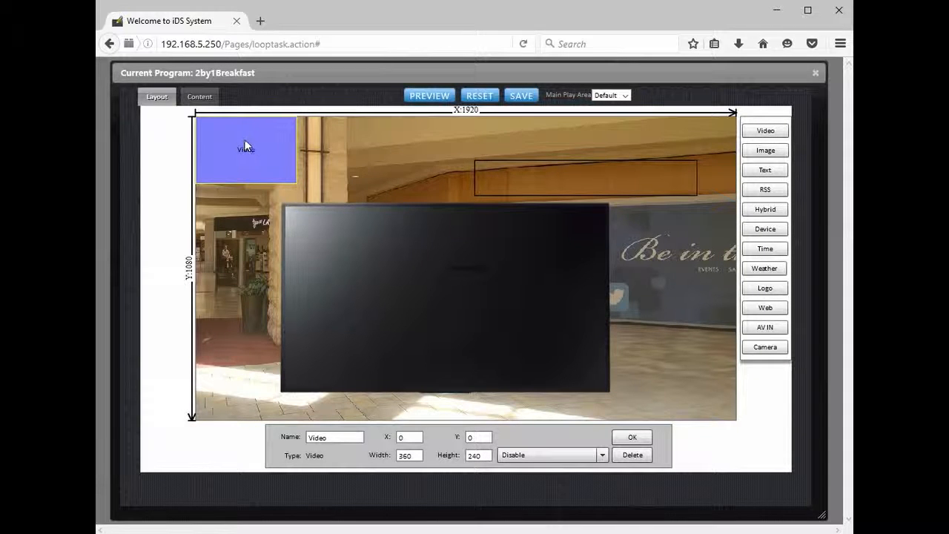
left_click_drag(244, 144, 329, 226)
left_click_drag(383, 270, 607, 388)
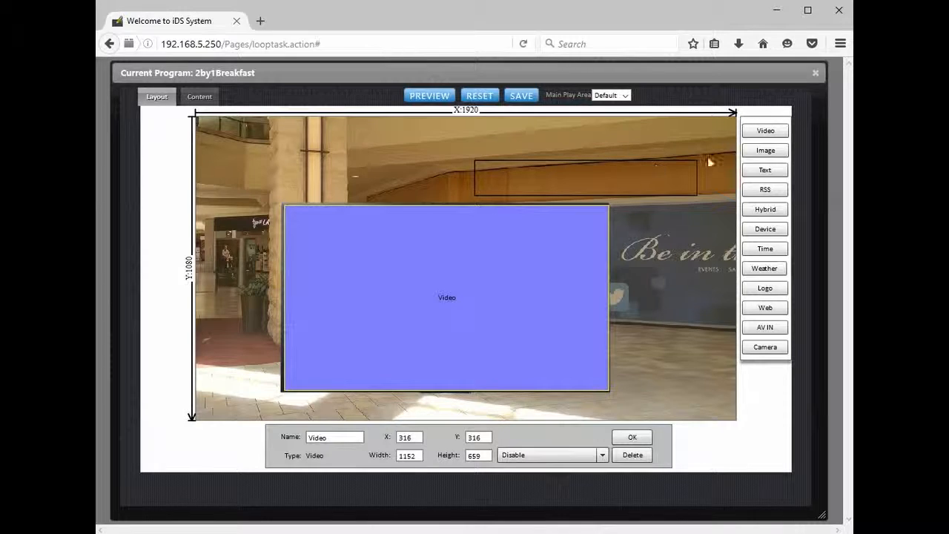
Step: Add an image region about 789 x 125 at X 992, Y 157 over the outlined banner area, and save the layout
left_click(764, 152)
left_click(237, 149)
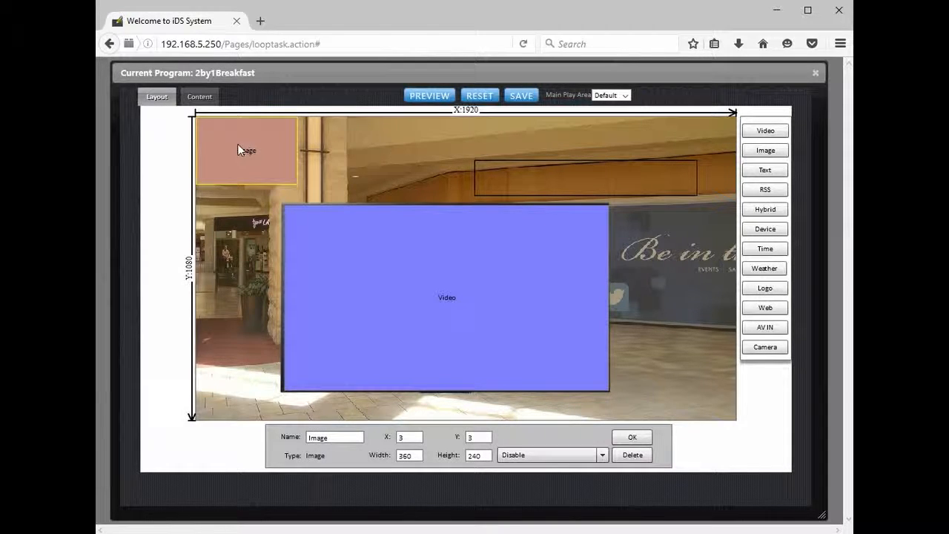
left_click_drag(237, 150, 517, 184)
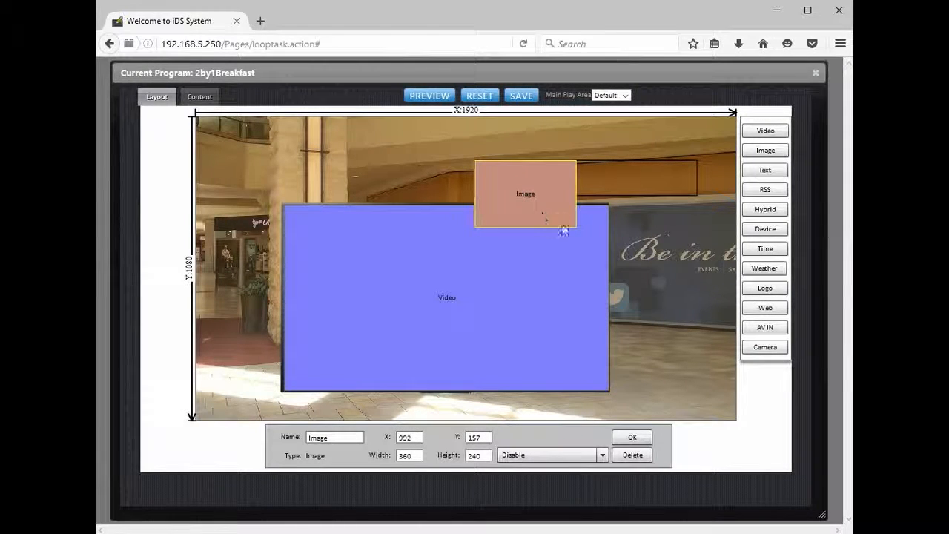
left_click_drag(575, 226, 694, 194)
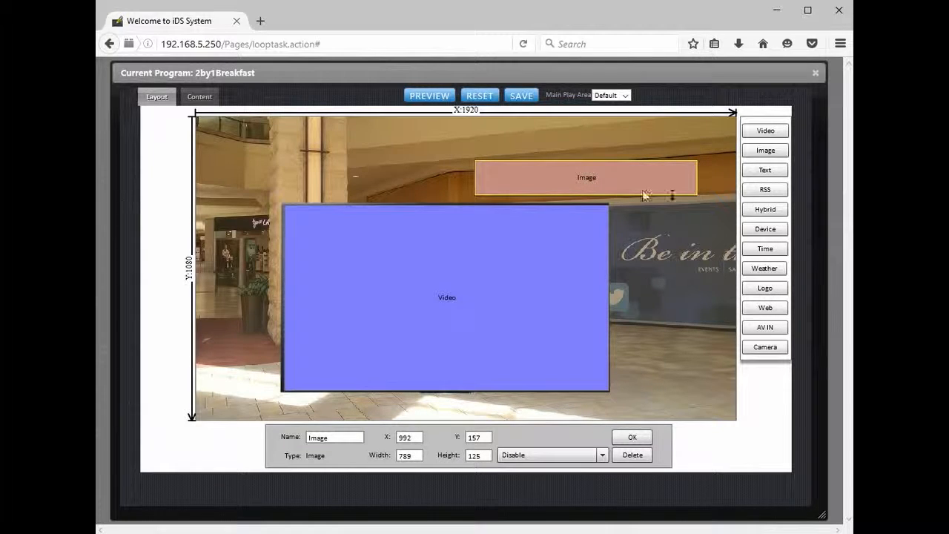
left_click(521, 97)
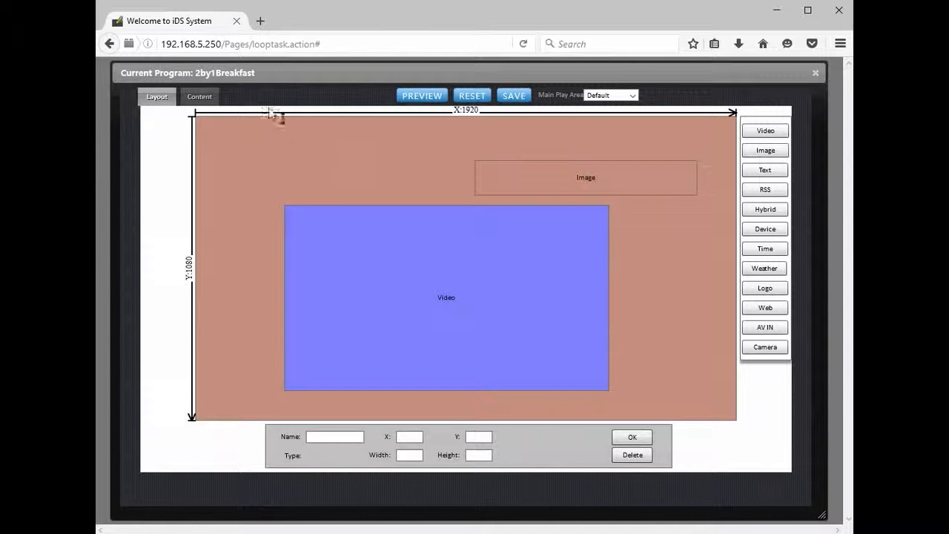
Step: Add Mall-Single-Video#1.png to the playlist of the full-canvas background region in the program's content
left_click(202, 97)
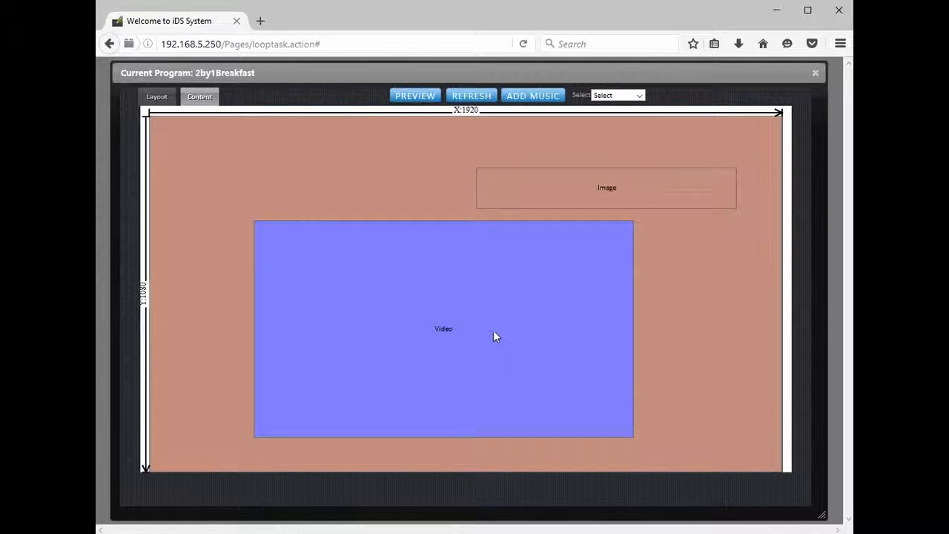
left_click(383, 185)
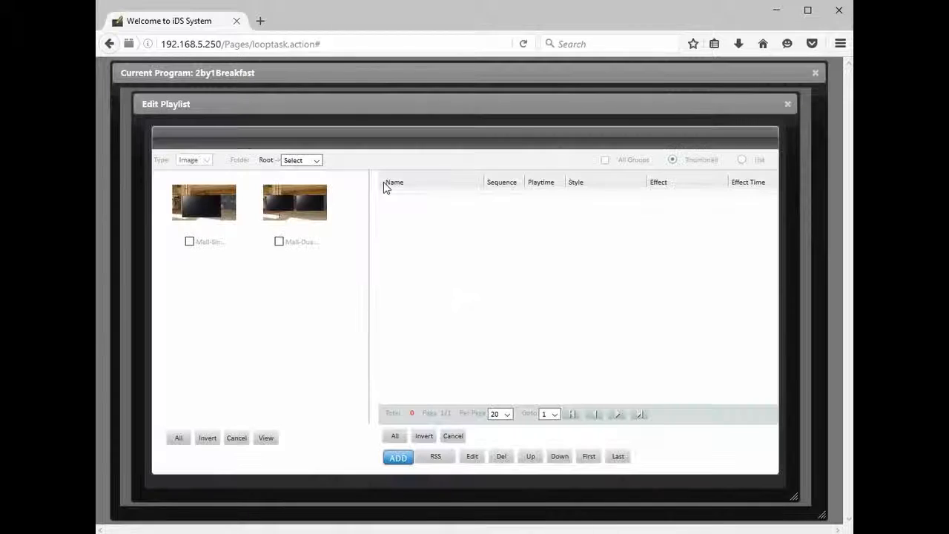
left_click(189, 242)
left_click(398, 457)
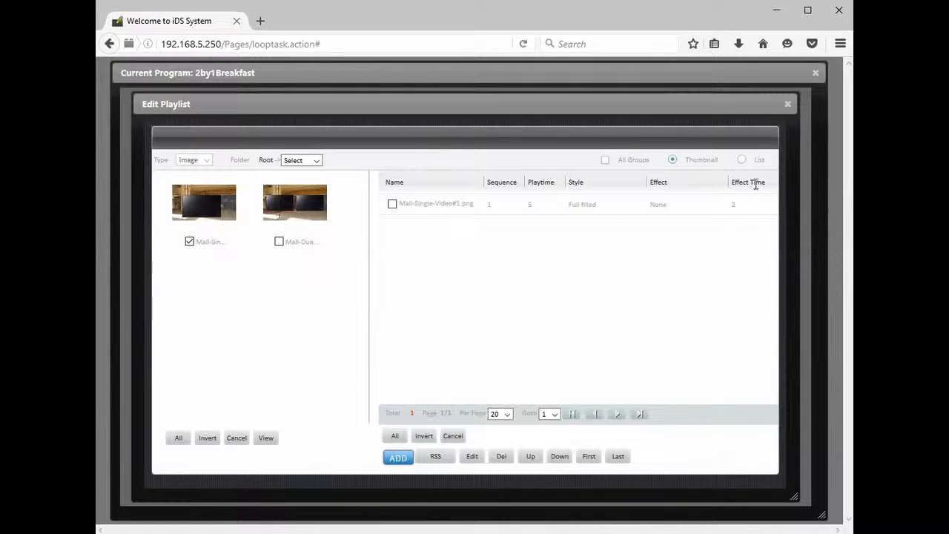
left_click(787, 104)
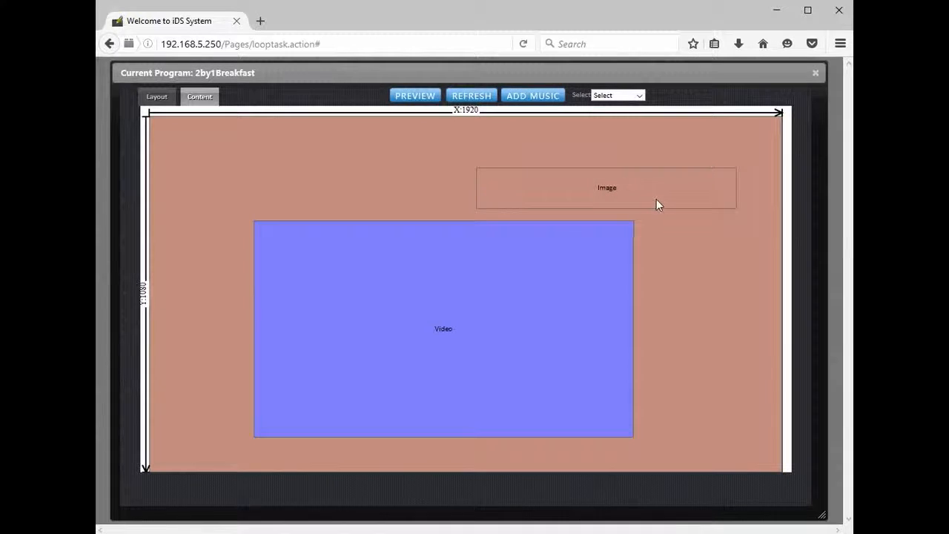
Step: Add mcdonalds728x90.gif from the McDonald's image folder to the banner region's playlist and preview the program
double_click(607, 187)
left_click(318, 160)
left_click(308, 187)
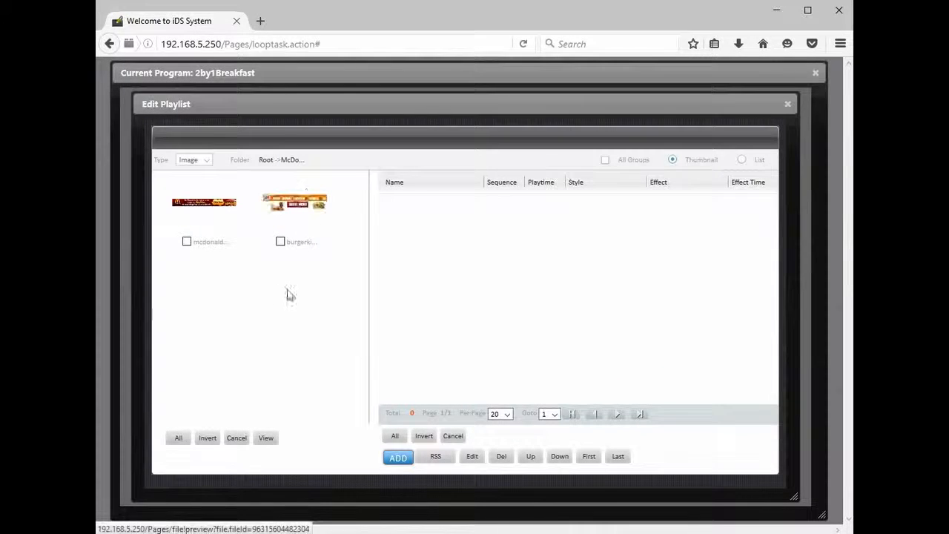
left_click(187, 242)
left_click(397, 457)
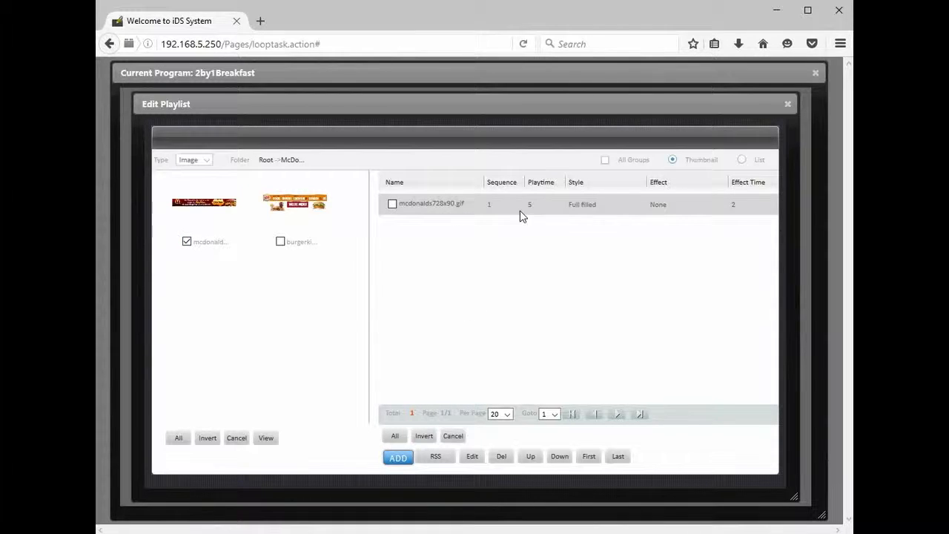
left_click(787, 105)
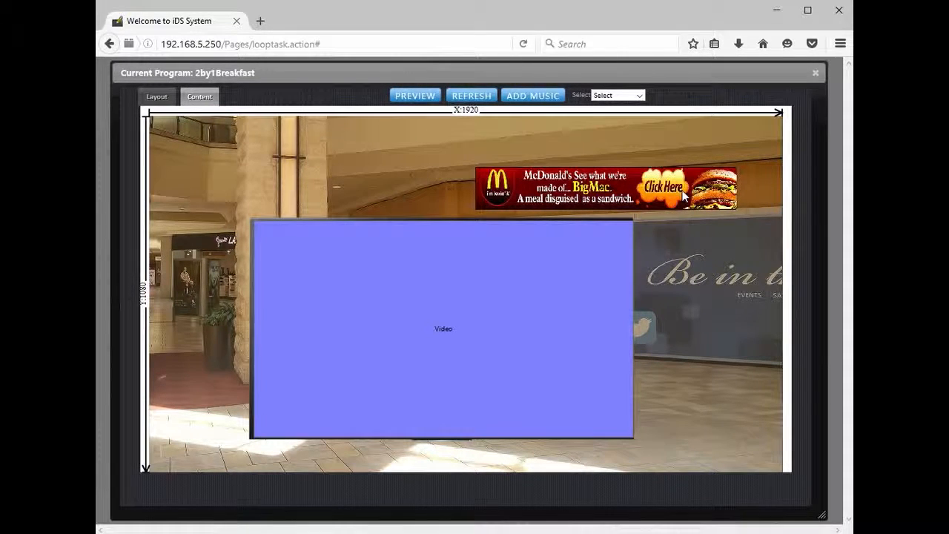
left_click(428, 103)
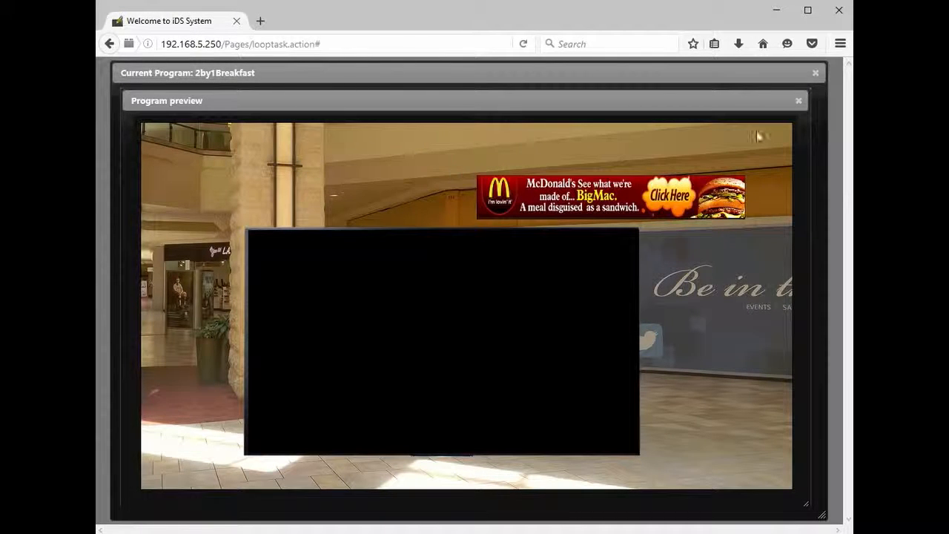
left_click(797, 102)
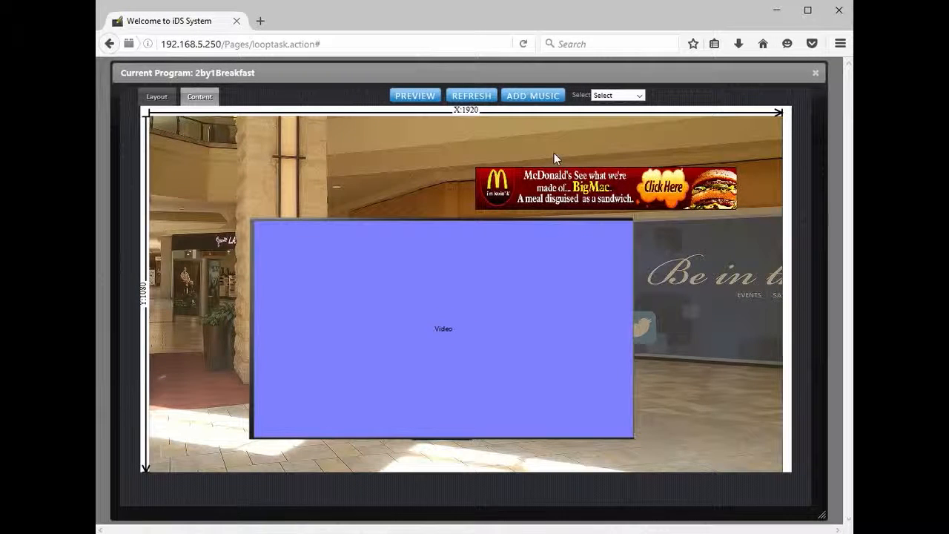
Step: Add burgerking001.jpg from the same image folder to the banner region's playlist
double_click(613, 193)
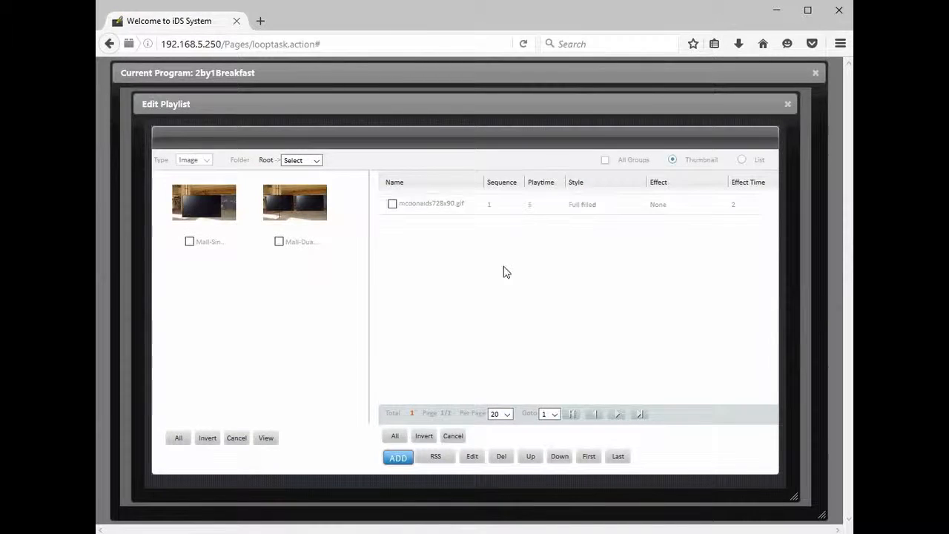
left_click(301, 160)
left_click(304, 186)
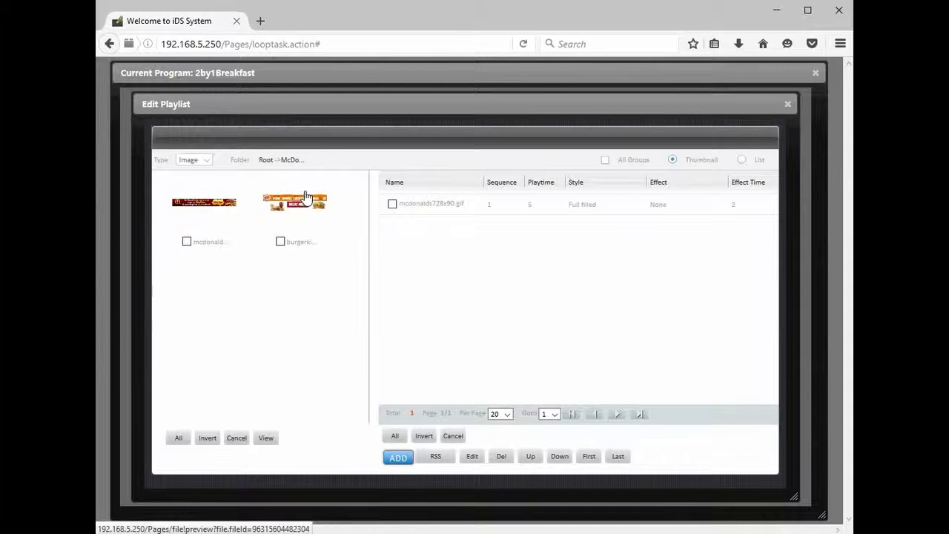
left_click(280, 241)
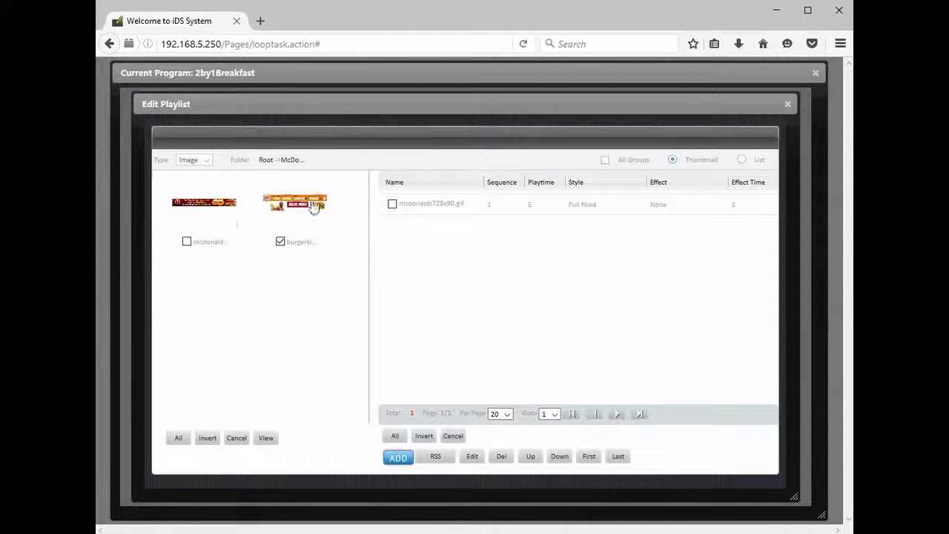
left_click(398, 457)
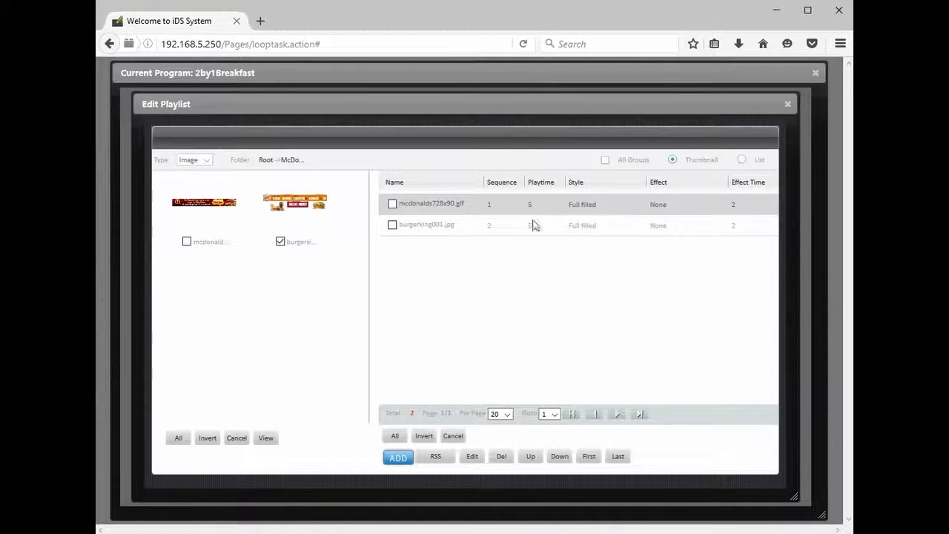
Step: Set the playtime of both banner images to 2 seconds and refresh the content view
left_click(392, 204)
left_click(392, 225)
left_click(474, 456)
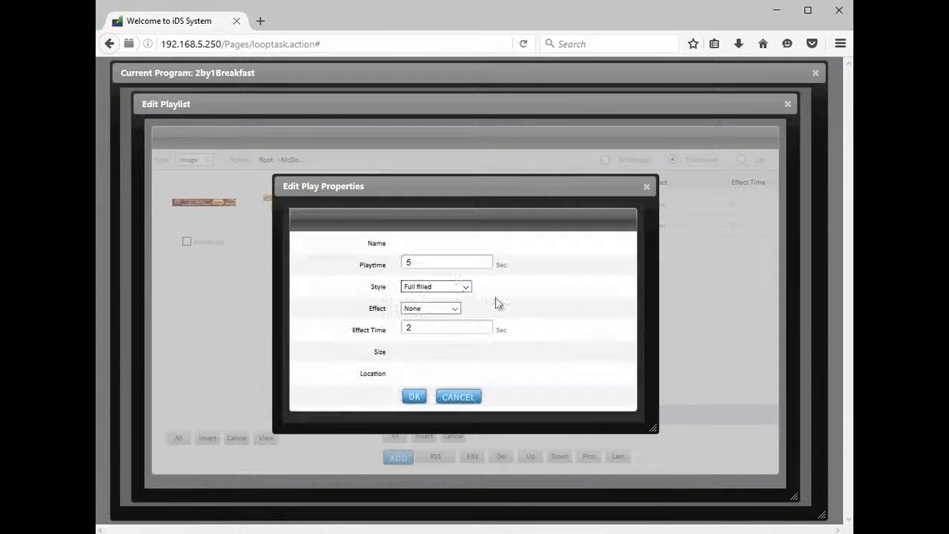
double_click(452, 261)
type("2")
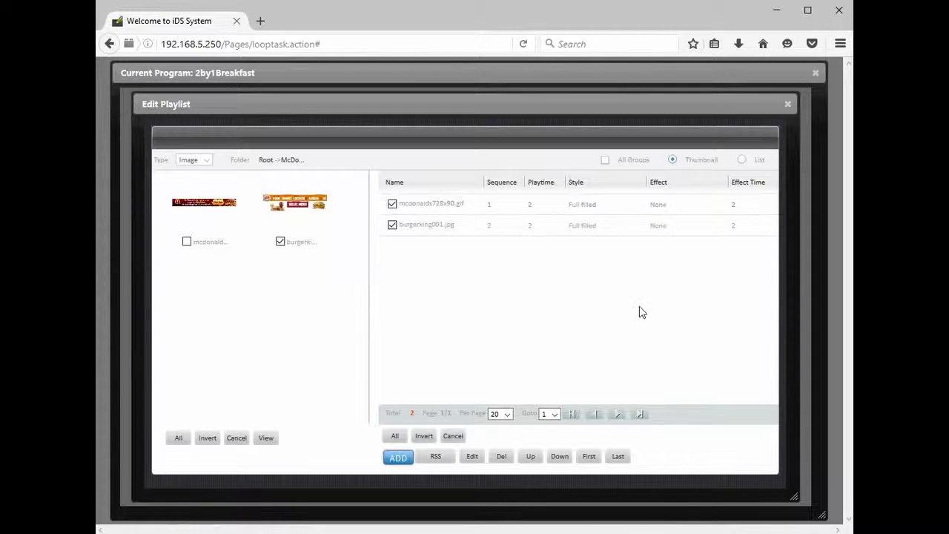
left_click(788, 104)
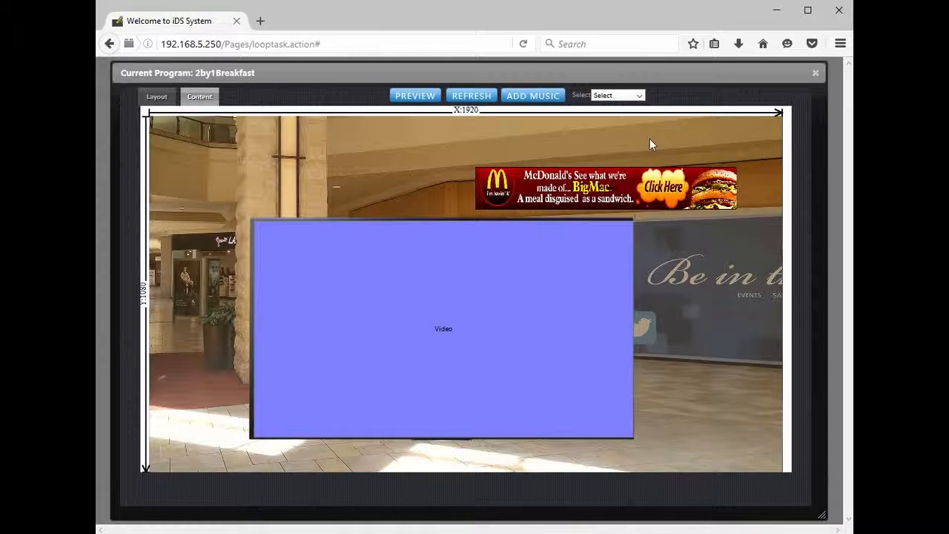
left_click(472, 98)
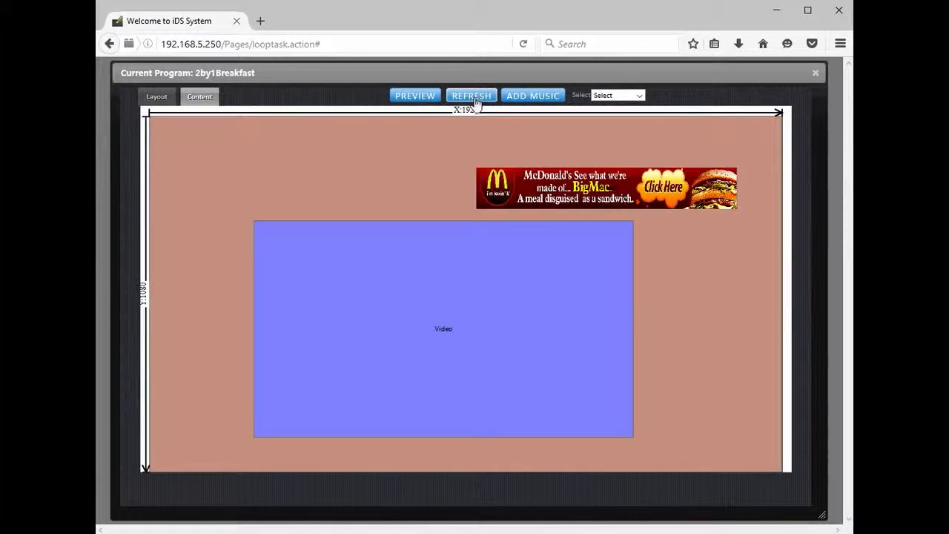
Step: Preview the program, and add Mcdonald cofee s DVD.mpg from the McDonald's video folder to the video region's playlist
left_click(428, 96)
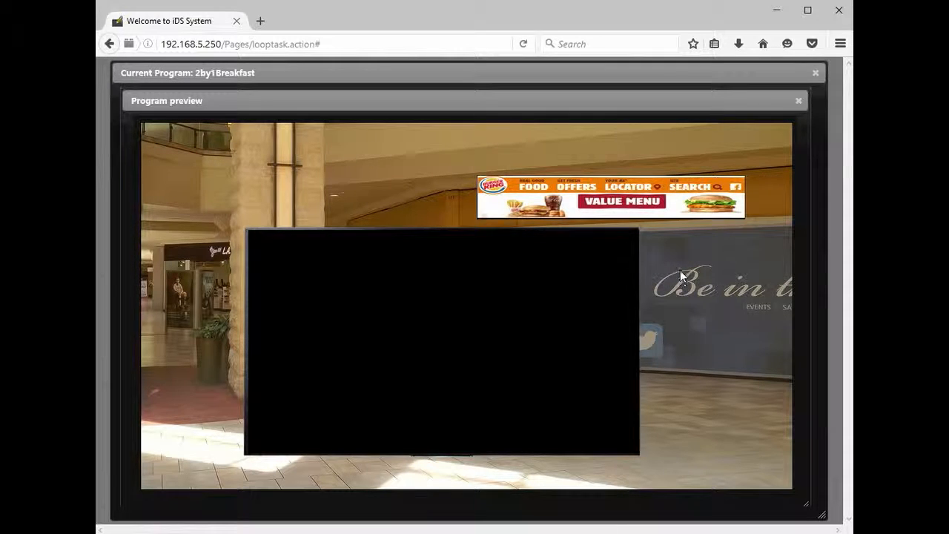
left_click(798, 101)
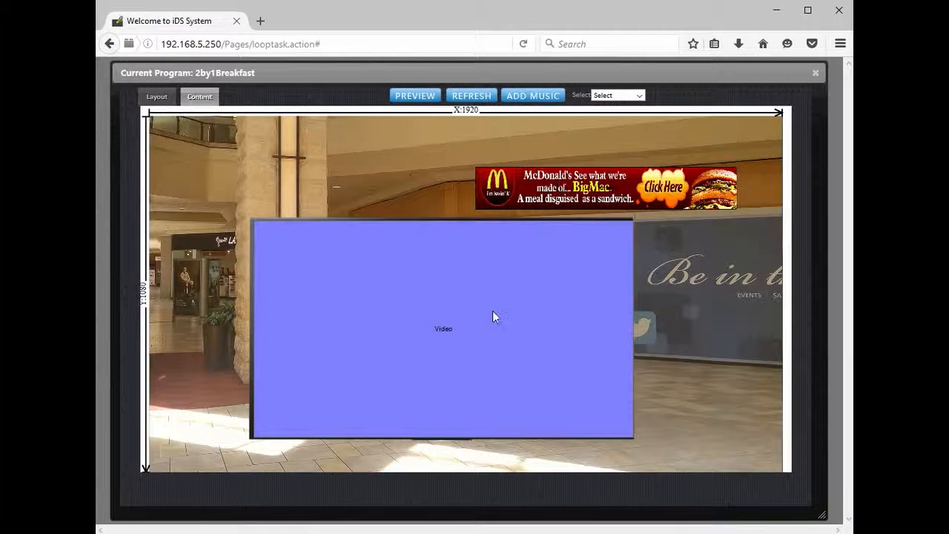
double_click(447, 328)
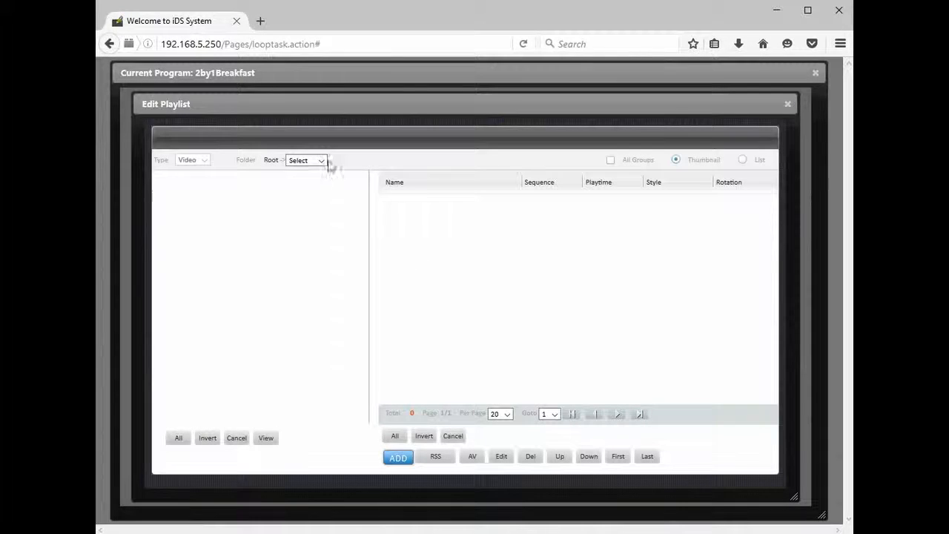
left_click(323, 161)
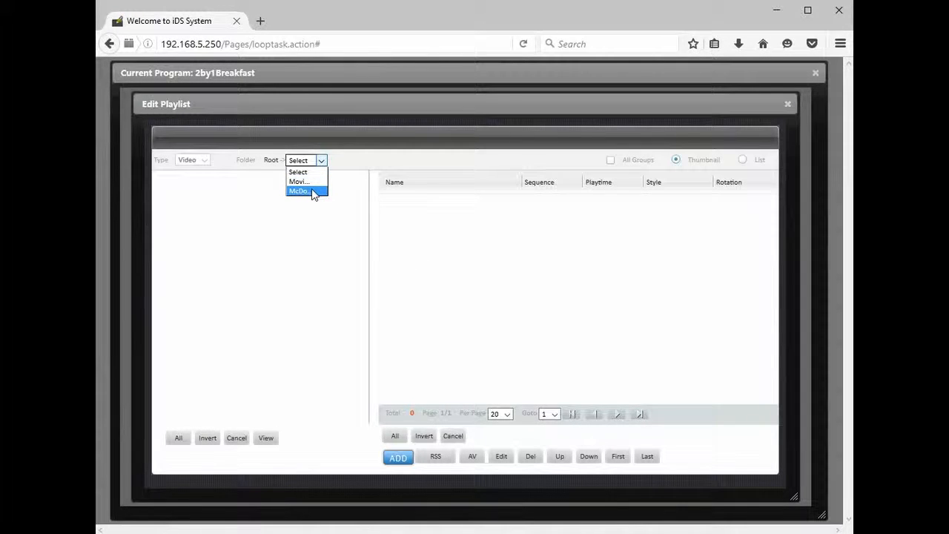
left_click(311, 191)
left_click(187, 242)
left_click(395, 459)
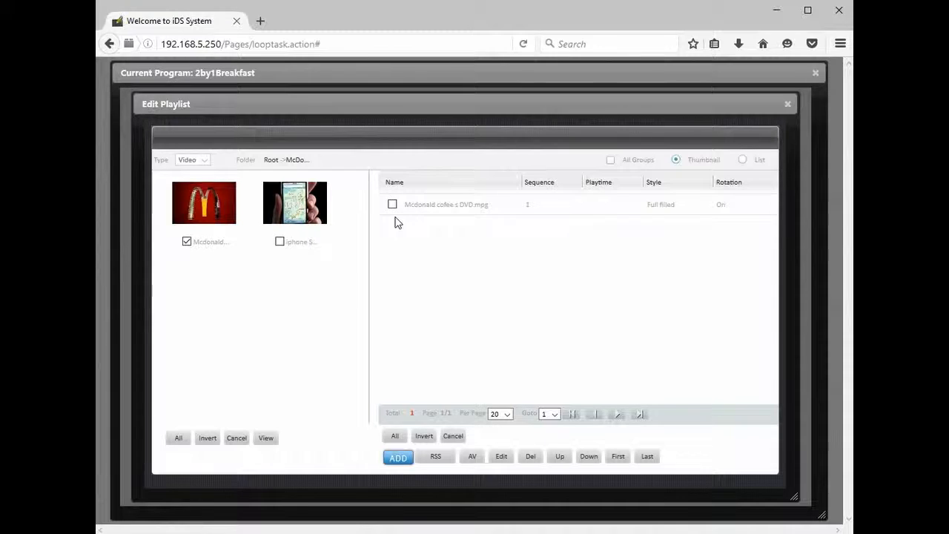
left_click(787, 105)
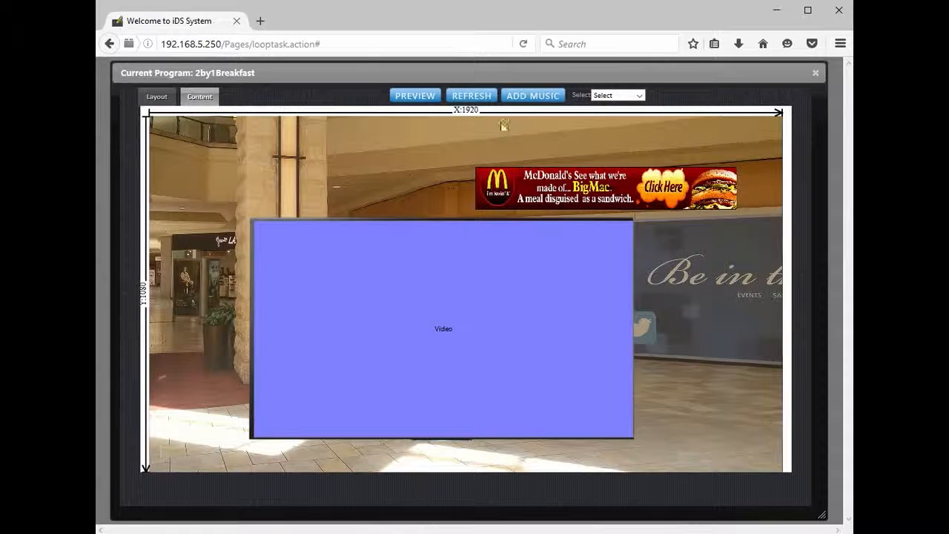
Step: Refresh the content view, preview the complete program, and close the 2by1Breakfast editor
left_click(472, 97)
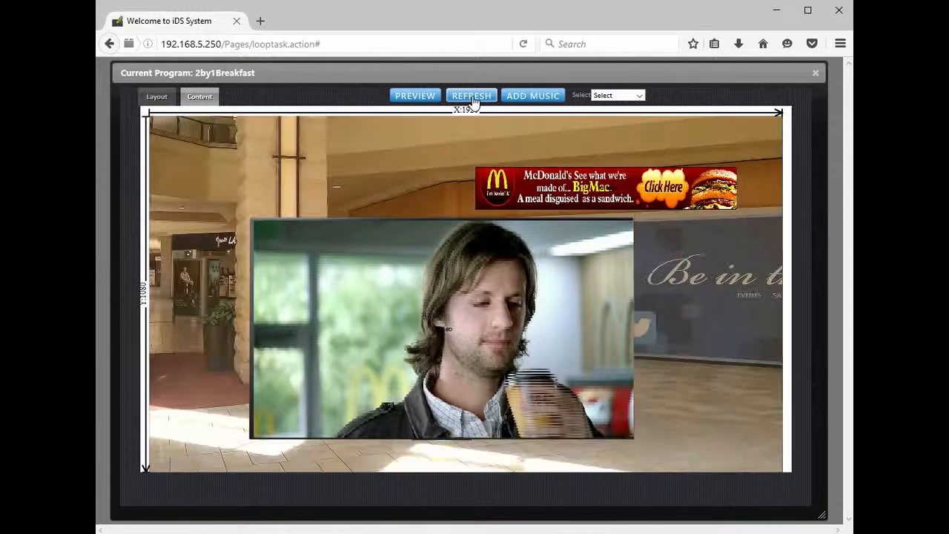
left_click(421, 95)
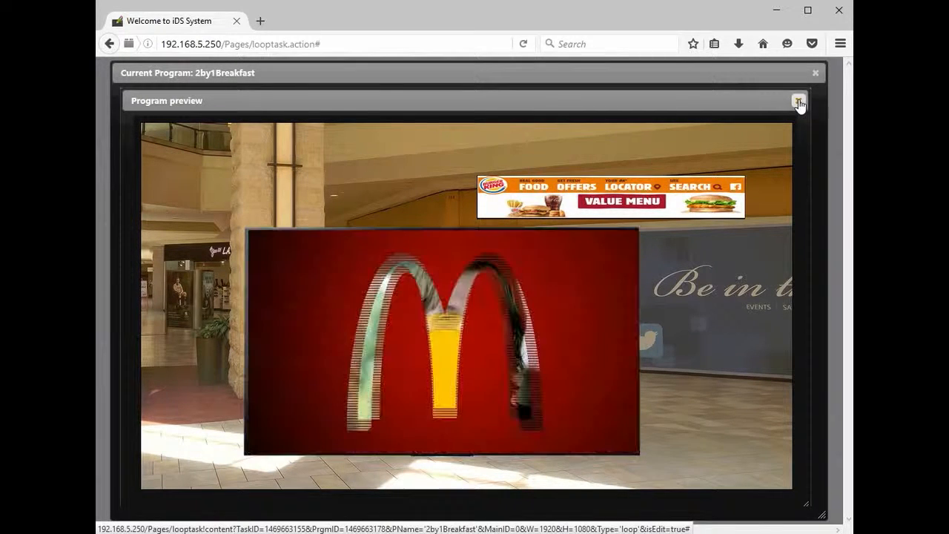
left_click(798, 102)
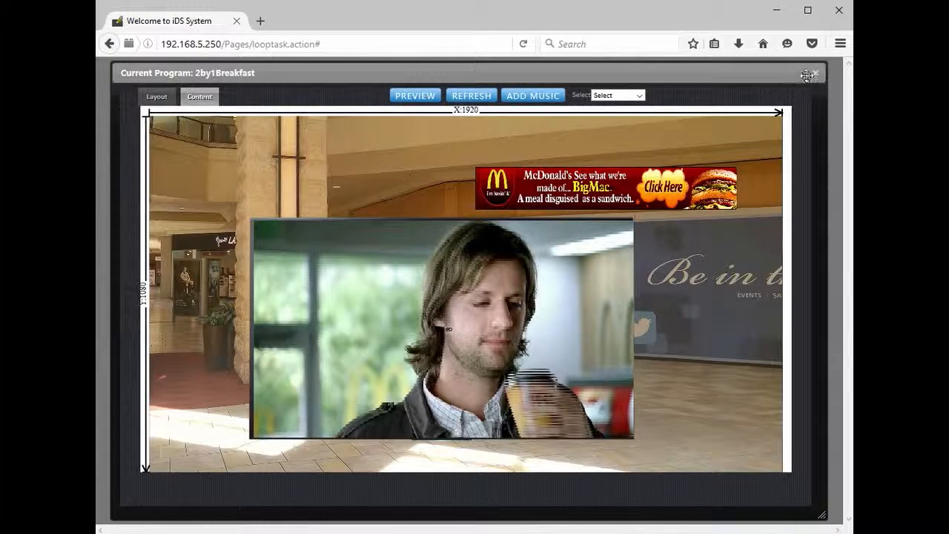
left_click(815, 72)
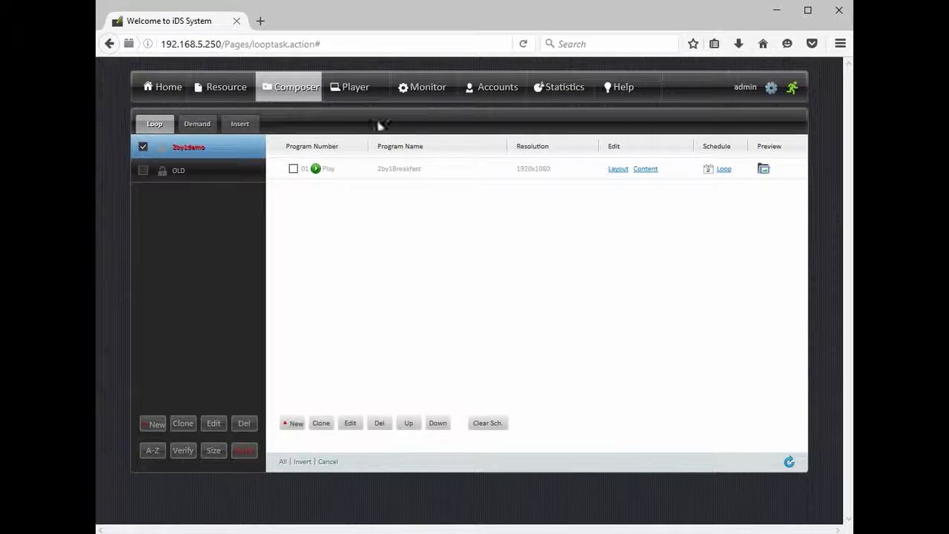
Step: Audit the 2by1demo loop campaign and confirm the audit
left_click_drag(355, 90, 374, 240)
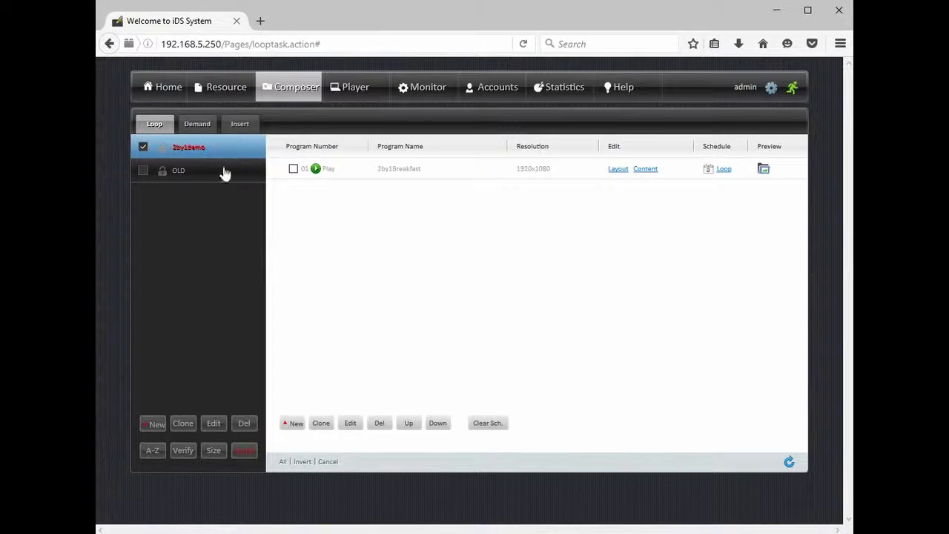
left_click(246, 452)
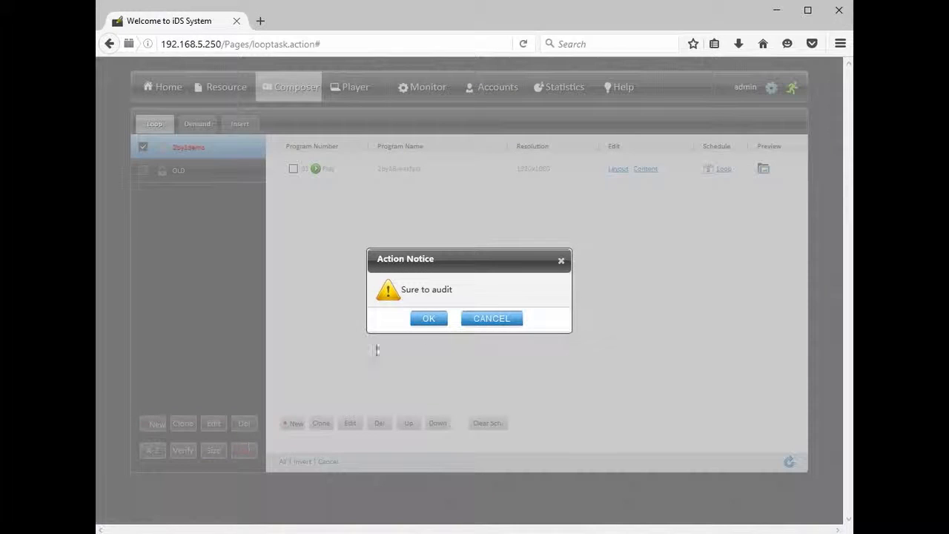
left_click(428, 319)
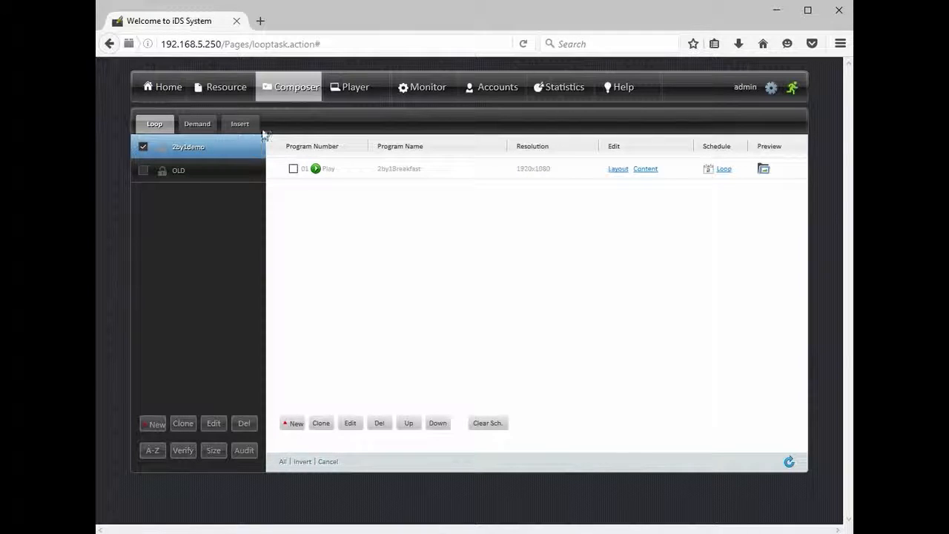
Step: Assign 2by1demo as the loop campaign of the player in the Root Group and check the player's campaign status
left_click(359, 94)
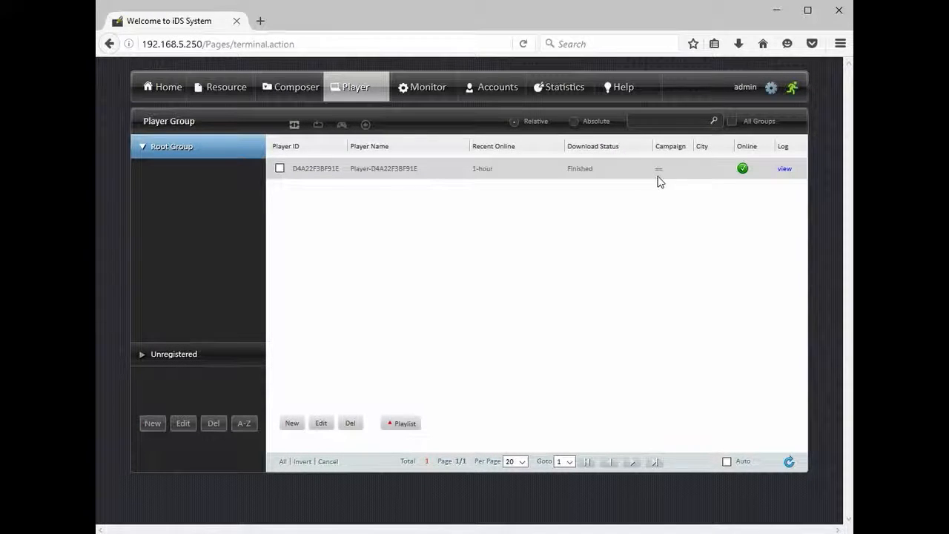
mouse_move(661, 180)
left_click(280, 168)
left_click(401, 423)
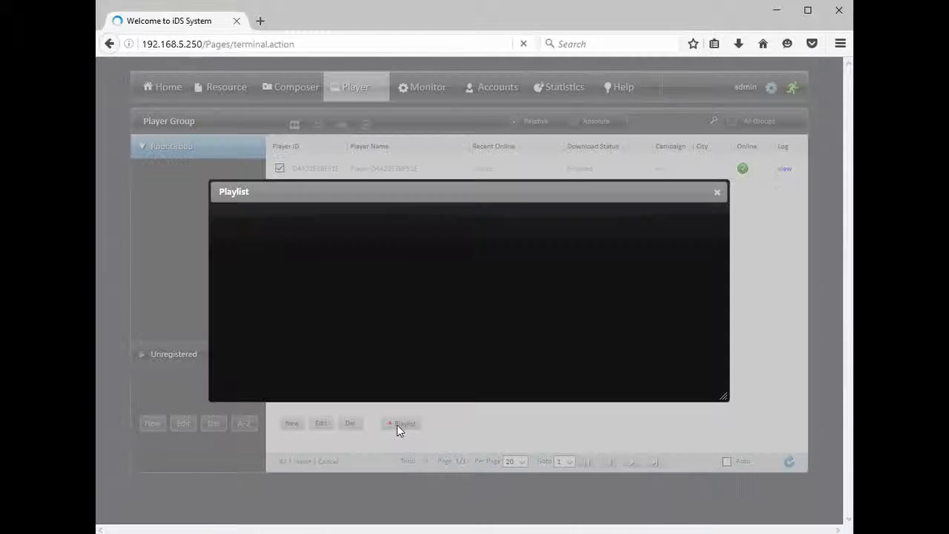
left_click(370, 272)
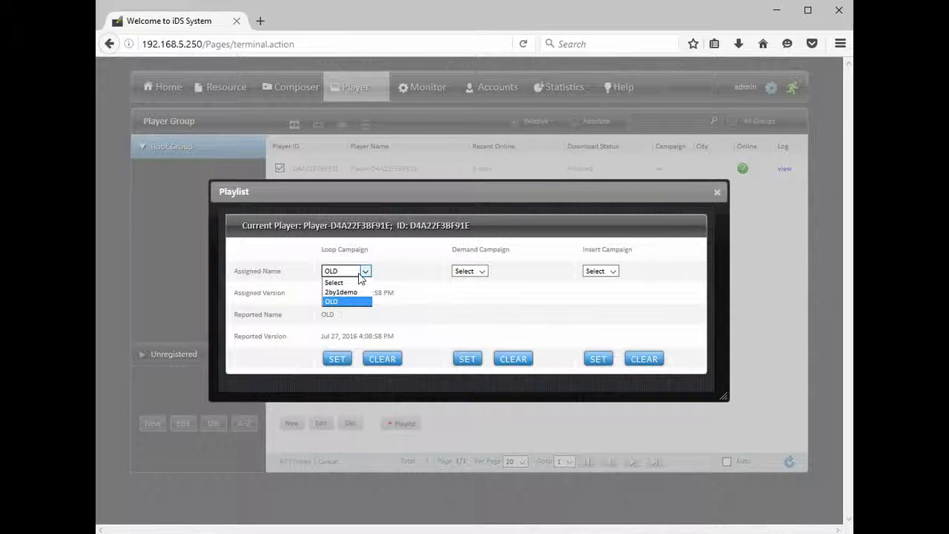
left_click(359, 294)
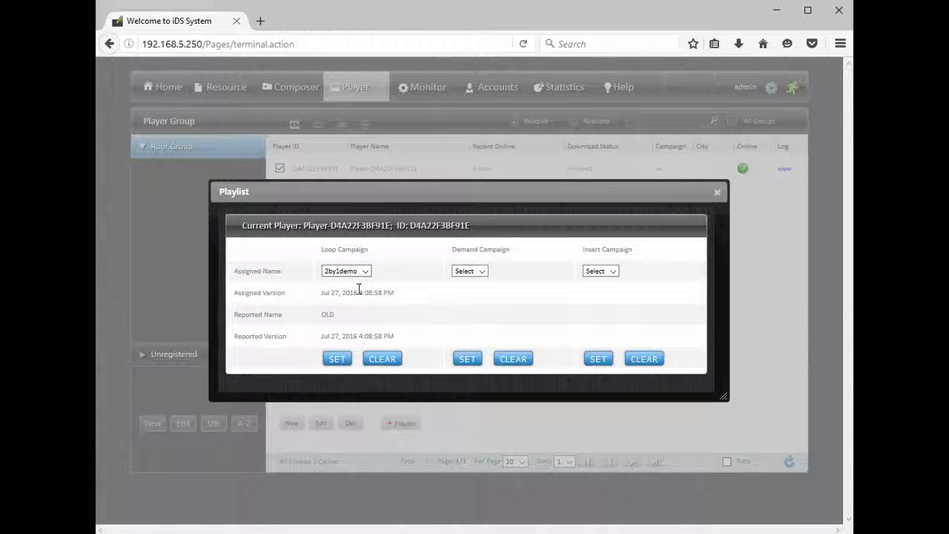
left_click(337, 361)
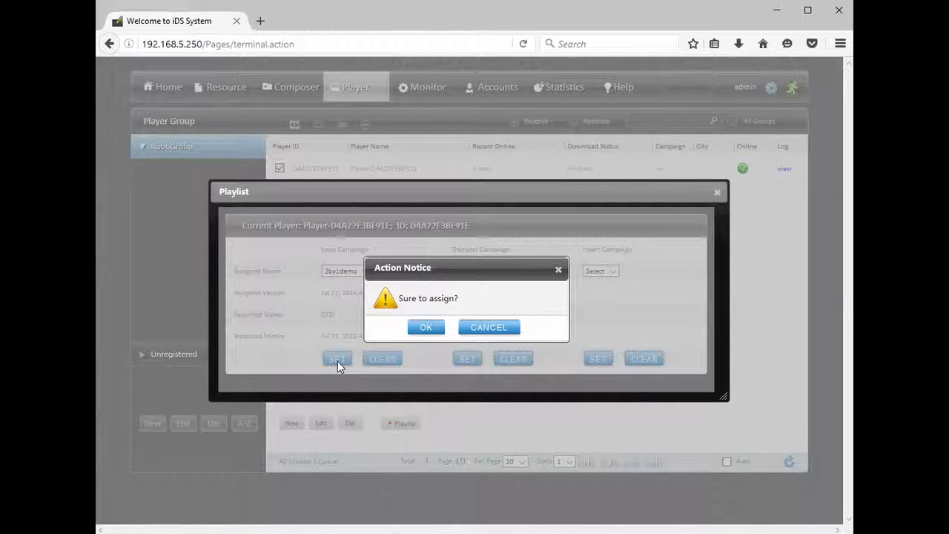
left_click(432, 329)
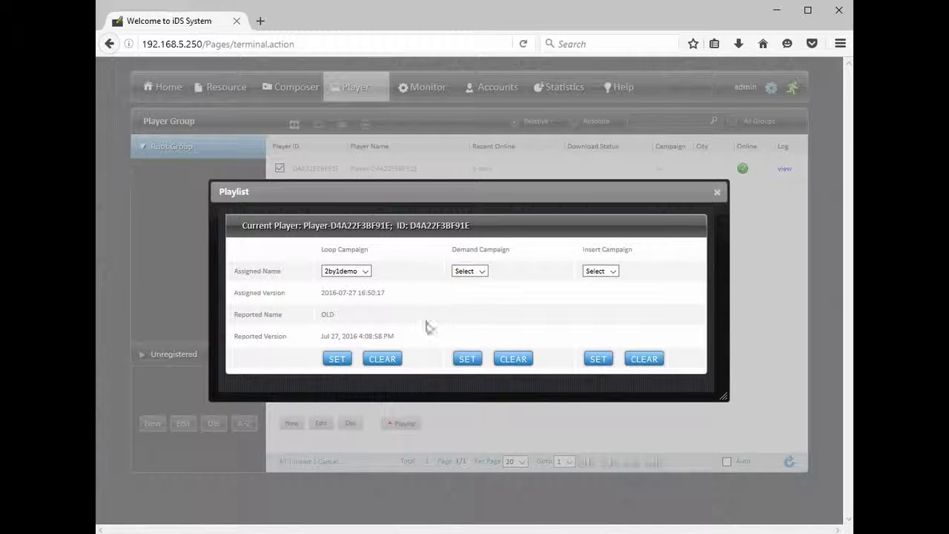
left_click(716, 192)
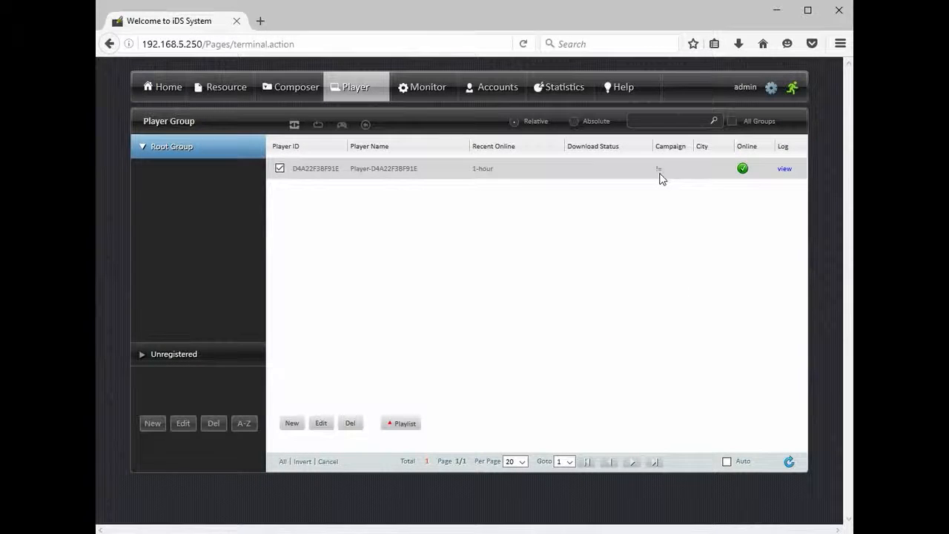
mouse_move(659, 175)
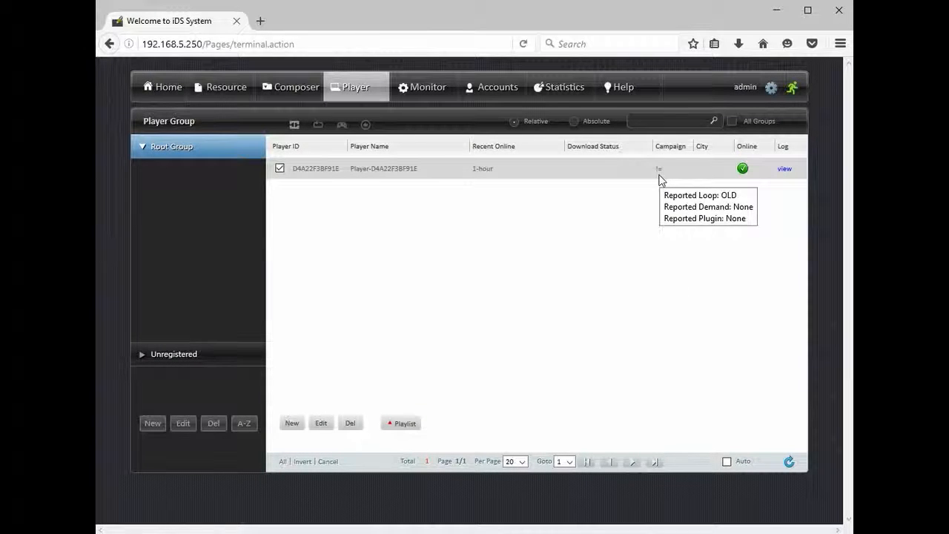